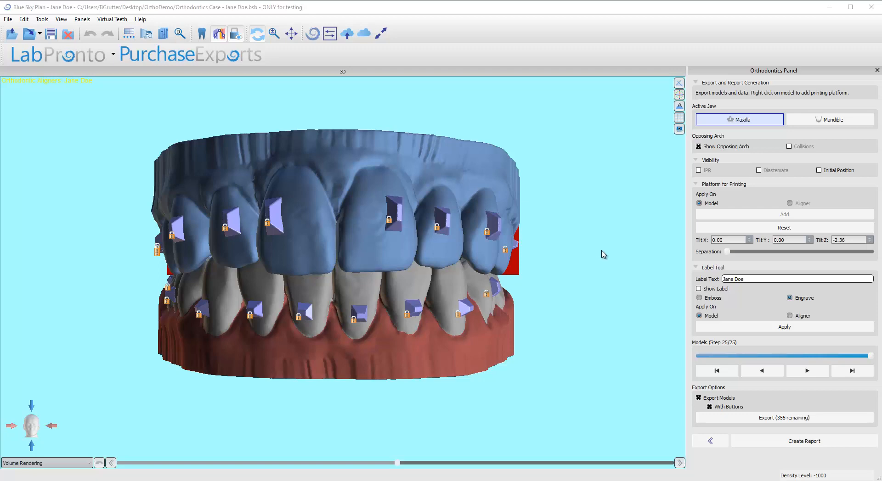
- Hide the opposing arch so only the maxillary model and its printing platform are shown
left_click_drag(626, 292, 633, 239)
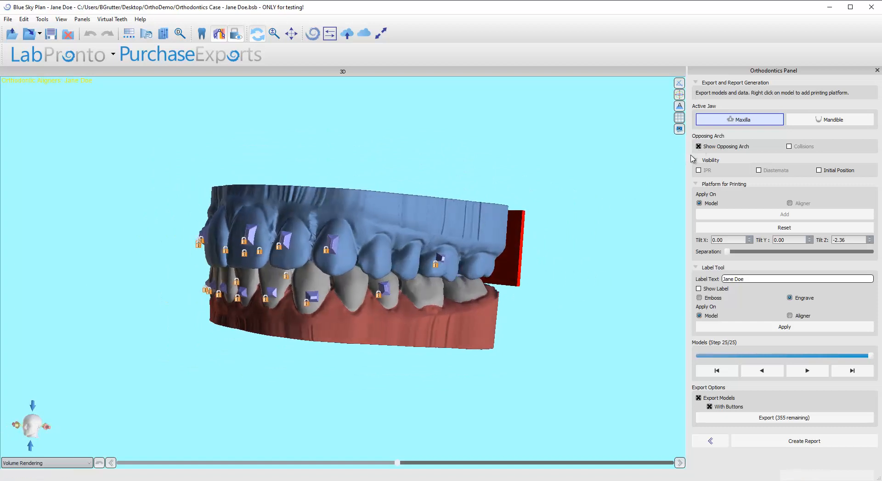
left_click(698, 146)
left_click_drag(611, 221, 625, 247)
left_click_drag(565, 222, 473, 269)
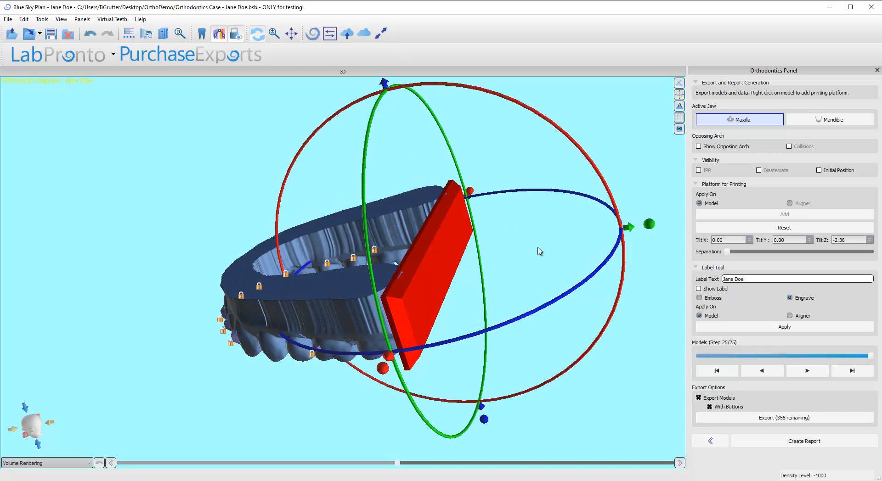
- Examine the printing platform at the back of the maxillary model from several angles
left_click_drag(540, 251, 602, 366)
left_click_drag(271, 399, 340, 352)
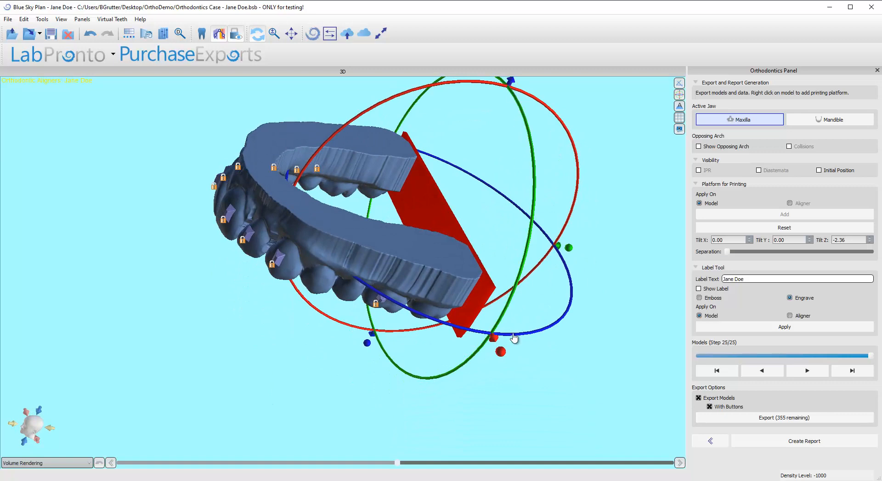
left_click_drag(499, 354, 374, 319)
left_click_drag(339, 412, 585, 219)
left_click(161, 350)
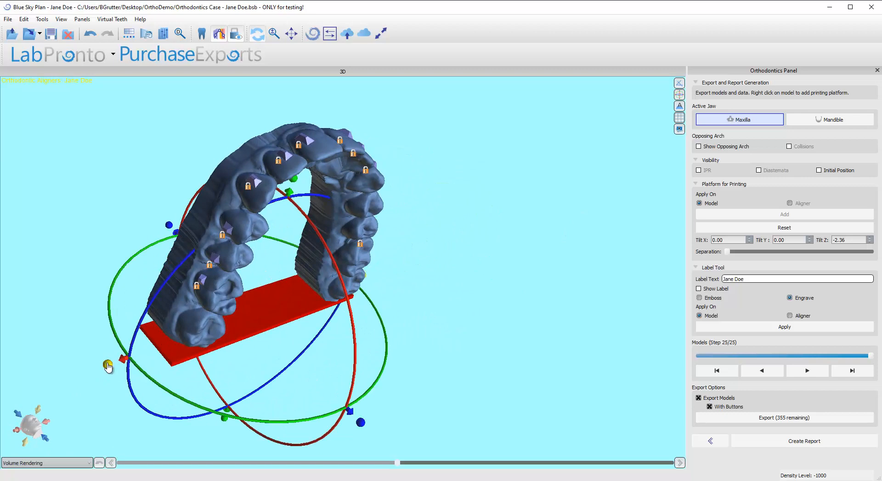
left_click_drag(109, 366, 512, 360)
left_click_drag(214, 357, 310, 379)
left_click_drag(590, 304, 529, 220)
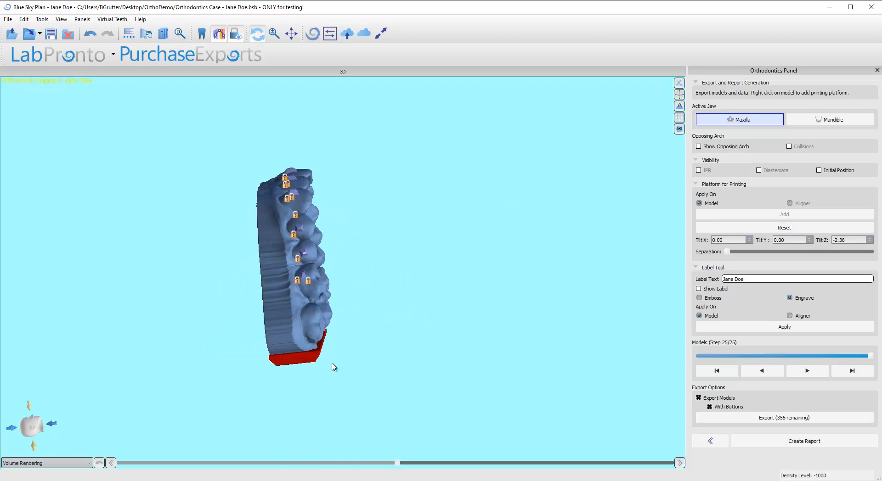
- Try tilting the printing platform about X by -10.00 and by 10.00
left_click(317, 353)
mouse_move(385, 281)
left_mouse_down()
mouse_move(386, 294)
mouse_move(384, 277)
left_mouse_up()
type("10.00")
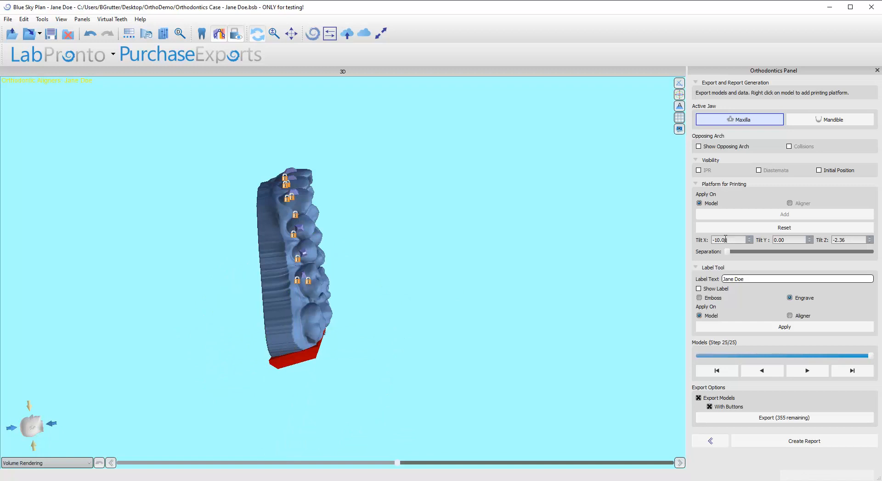
key("BackSpace")
key("BackSpace")
type("1")
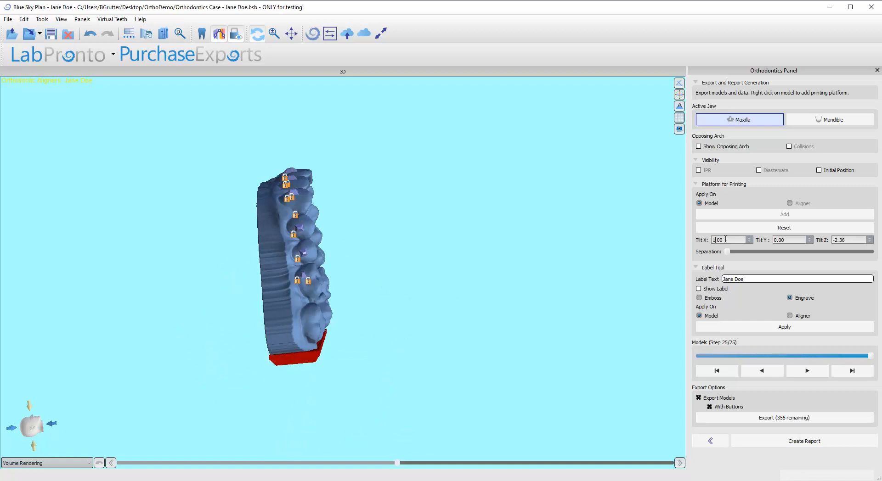
type("0")
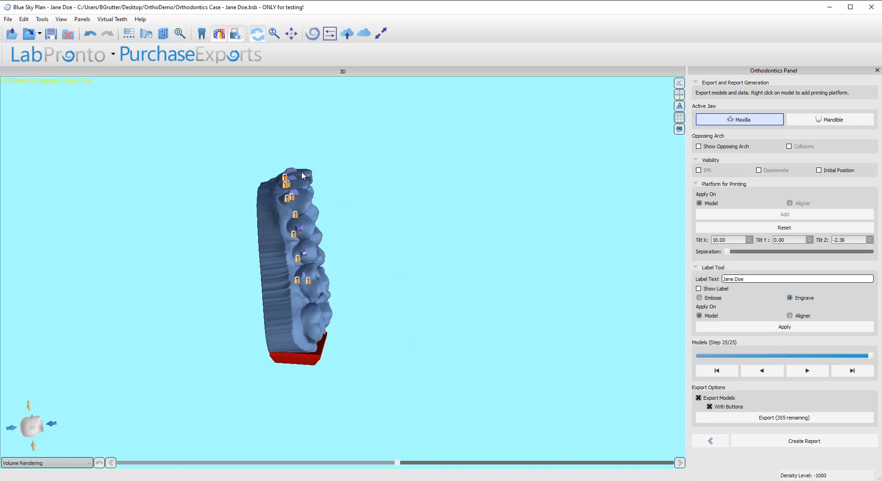
- Set the printing platform's X tilt back to 0.00
left_click_drag(320, 282, 429, 246)
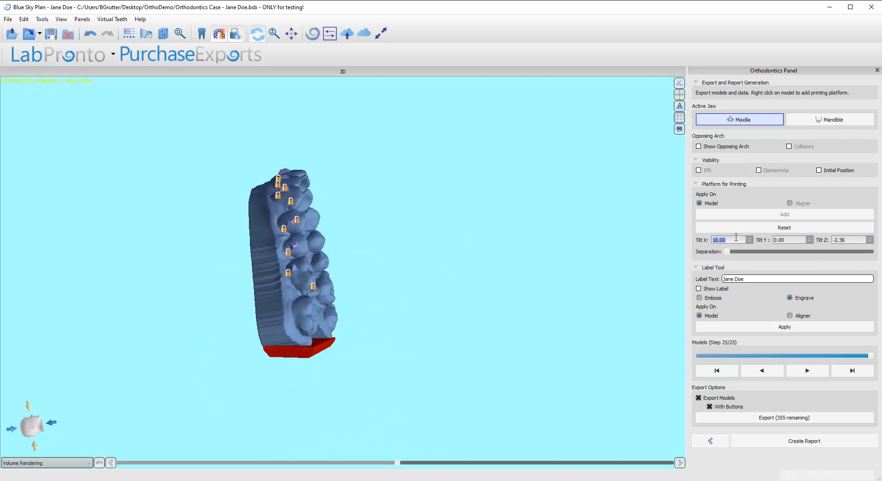
left_click_drag(433, 328, 166, 329)
left_click_drag(551, 298, 496, 291)
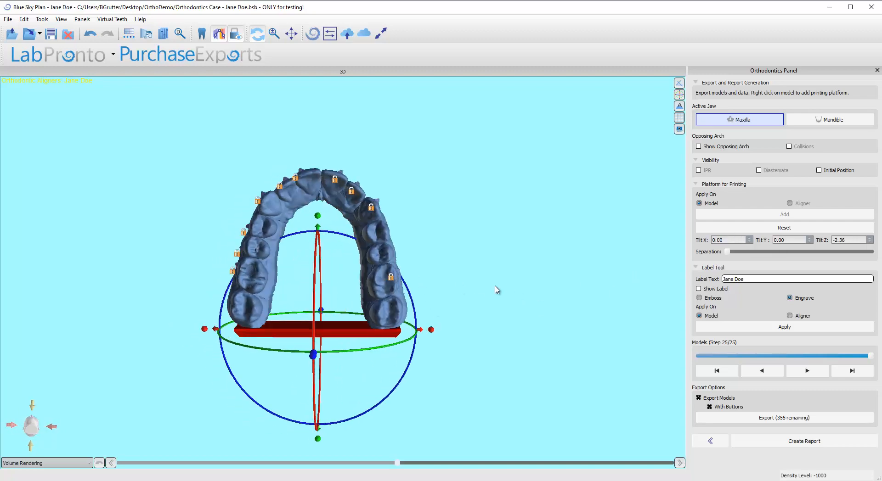
- Review the platform across model steps 10, 15 and 0, and try the platform separation control
left_click(799, 355)
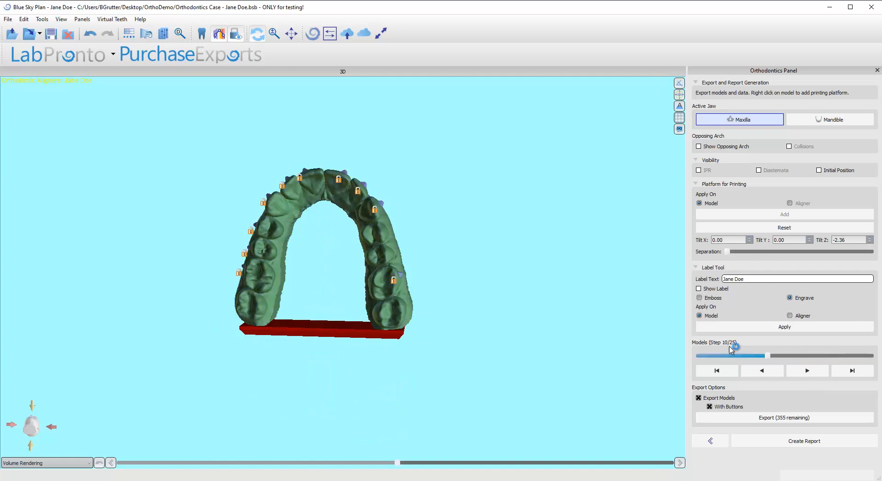
left_click_drag(743, 355, 804, 358)
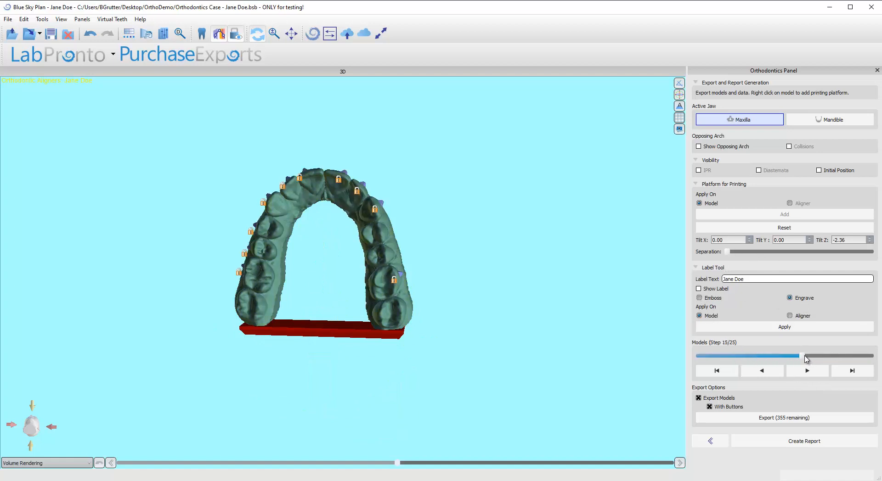
left_click(732, 358)
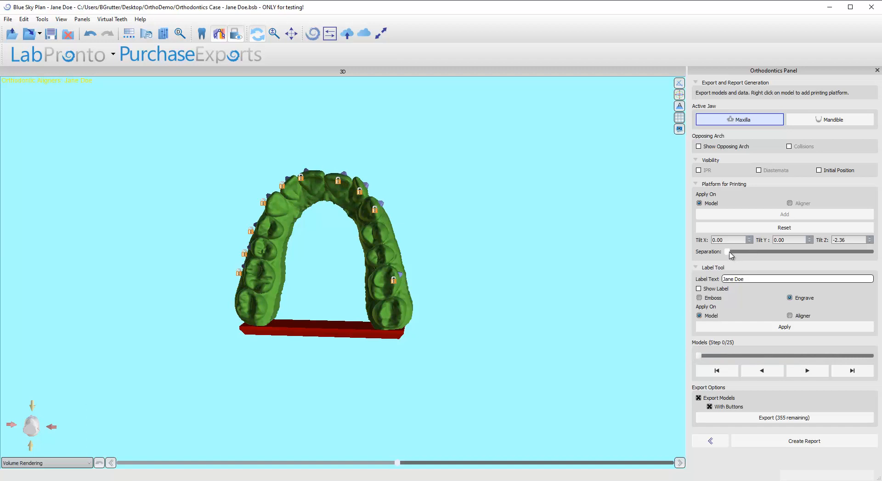
left_click_drag(729, 252, 685, 262)
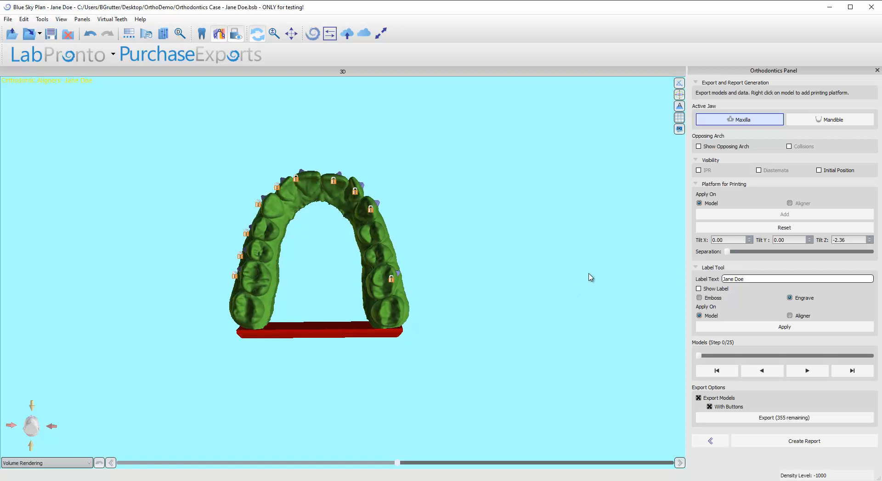
- Show the patient-name label over the side of the step 0 maxillary model
left_click_drag(329, 152, 594, 334)
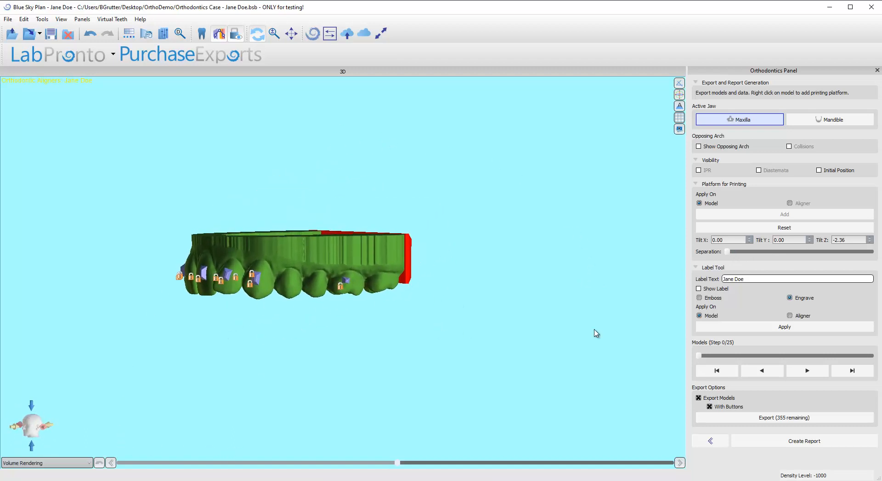
left_click(698, 289)
scroll(508, 321, "up", 3)
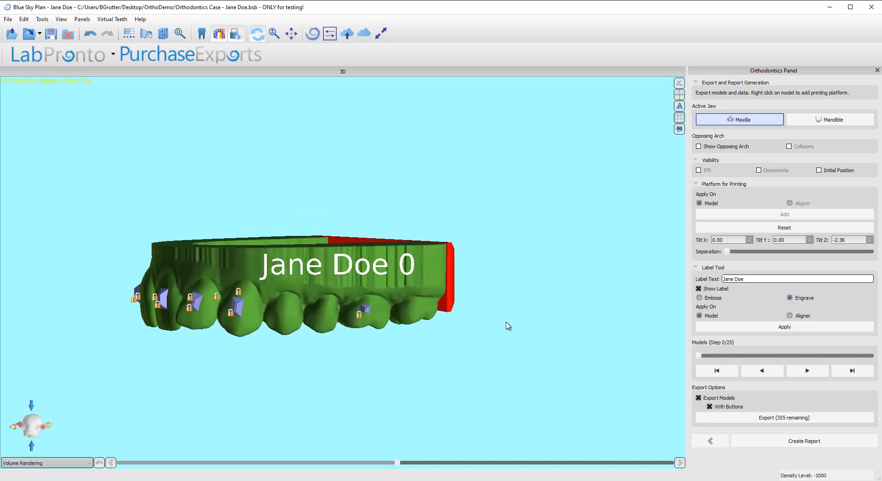
scroll(505, 323, "up", 1)
left_click_drag(496, 342, 468, 340)
left_click(388, 274)
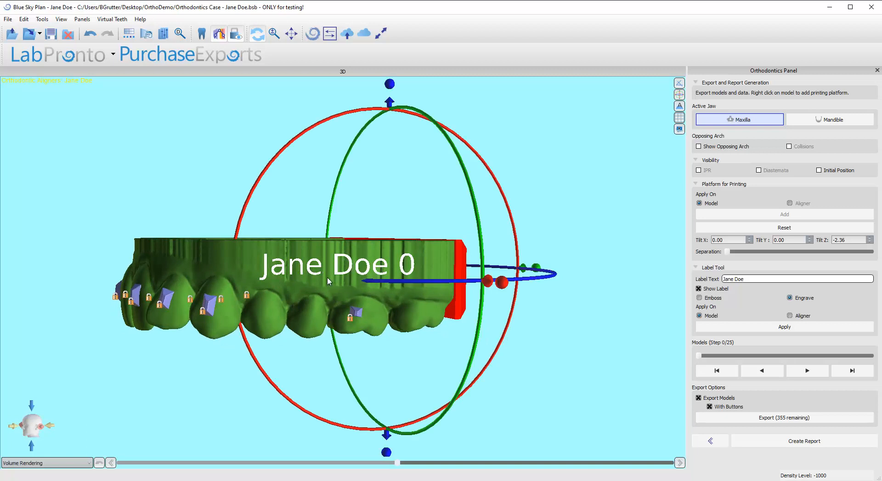
- Set label text and numbering to Separately in the Orthodontics preferences
left_click(42, 18)
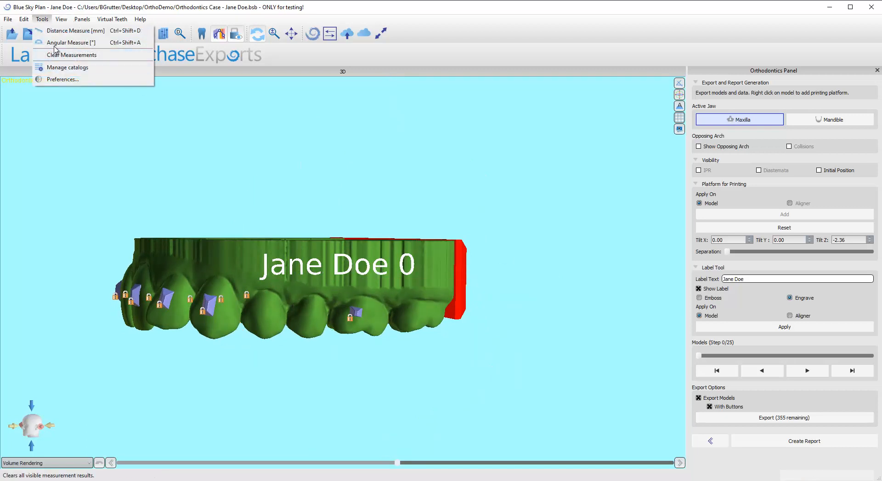
left_click(63, 79)
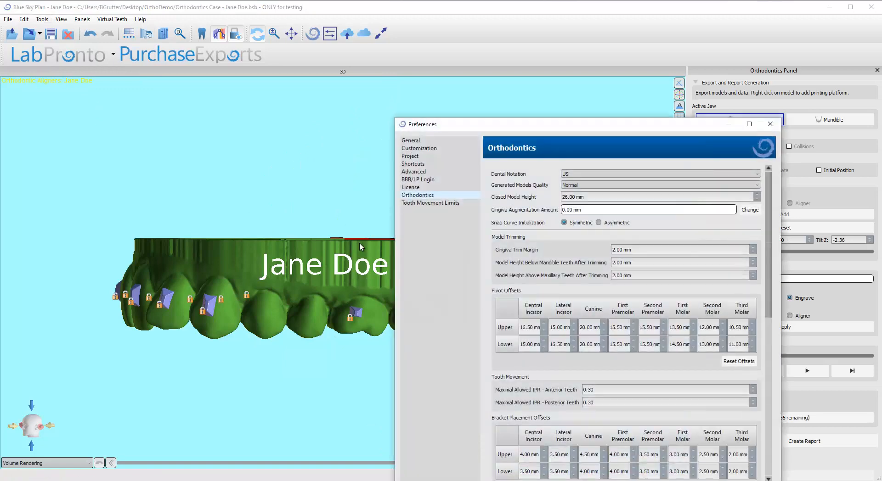
scroll(508, 253, "down", 7)
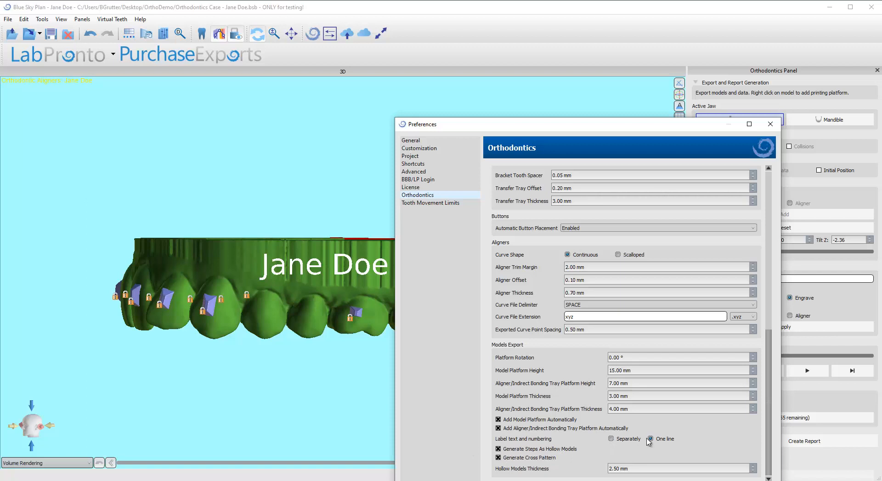
left_click(613, 440)
left_click(677, 480)
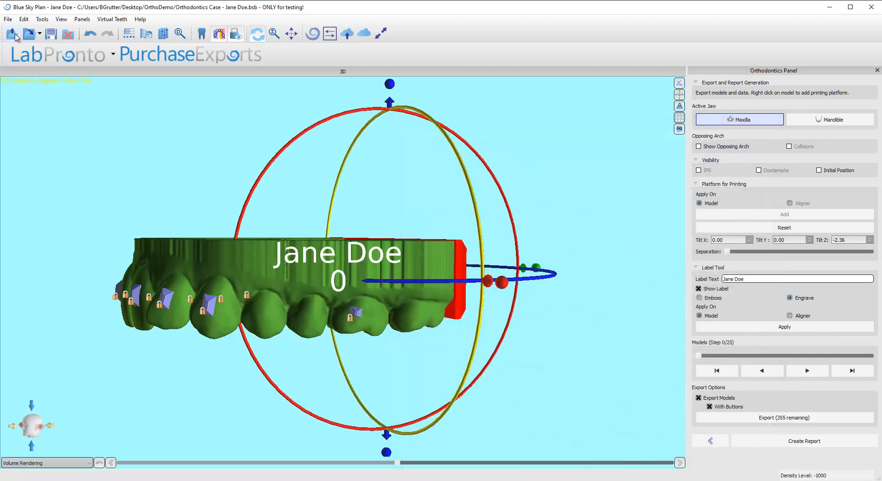
- Restore label text and numbering to One line in the Orthodontics preferences
left_click(42, 21)
left_click(64, 79)
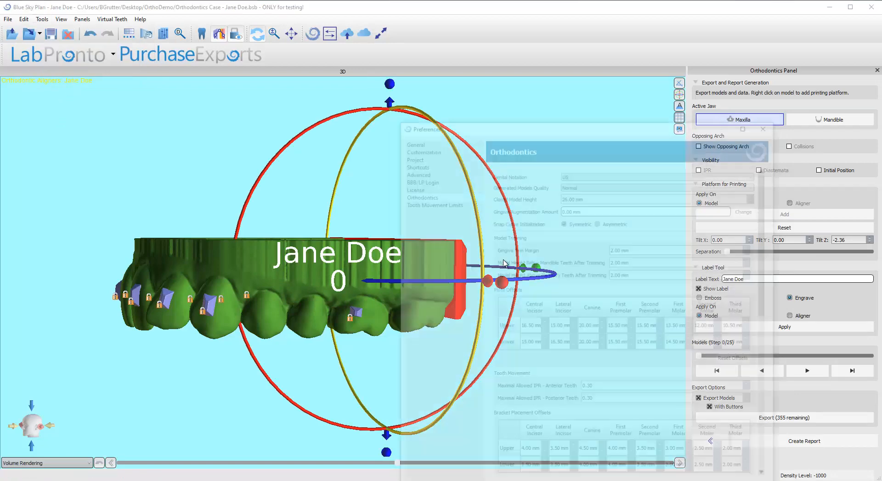
scroll(505, 413, "down", 7)
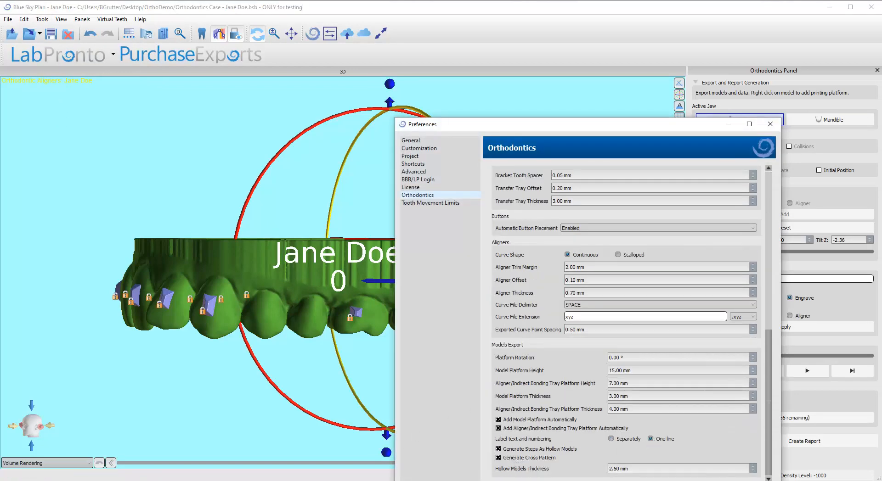
key("Return")
- Fit the label onto the smooth side of the model base and engrave it on the models, accepting the hollow-model notice
scroll(366, 268, "down", 1)
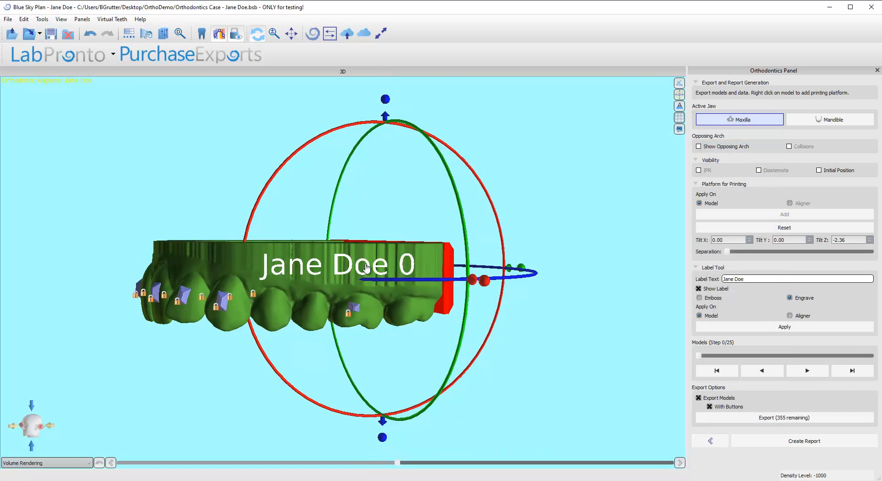
scroll(366, 268, "up", 2)
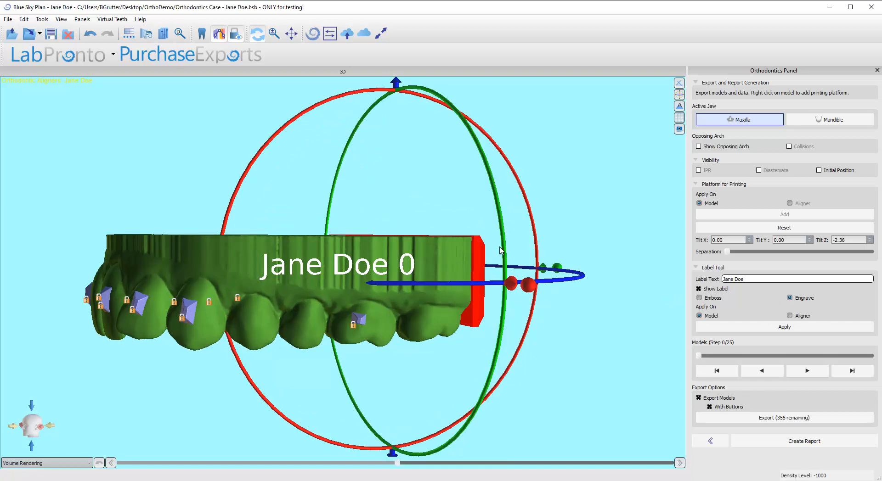
middle_click_drag(500, 248, 495, 244)
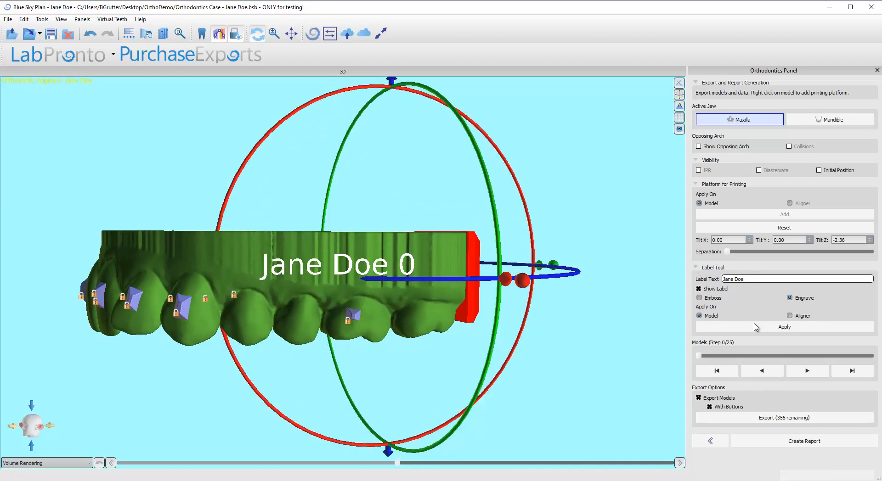
left_click(755, 327)
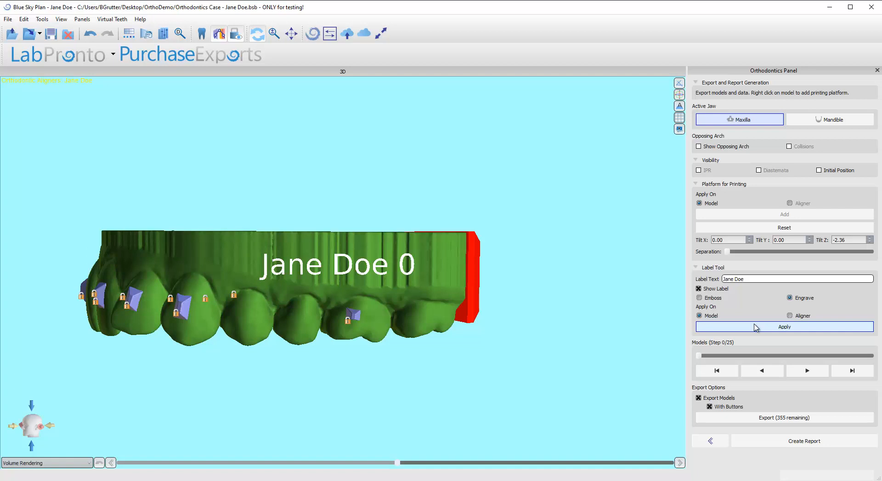
left_click(704, 329)
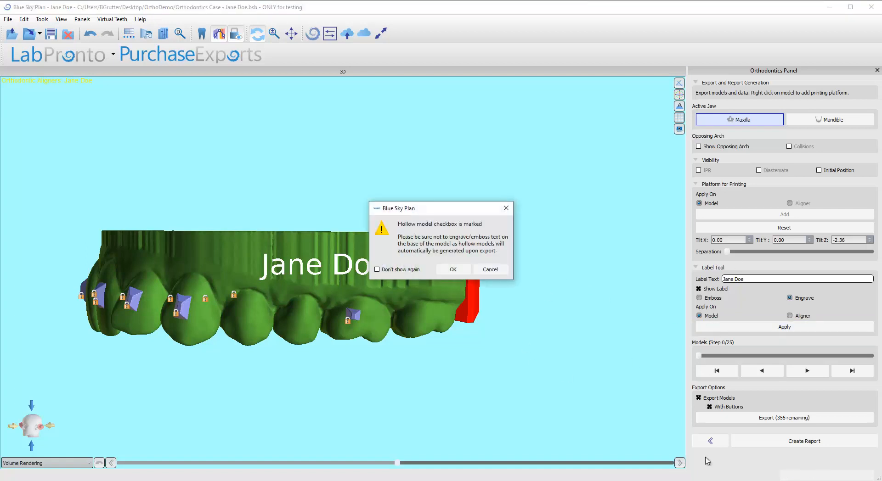
left_click(453, 269)
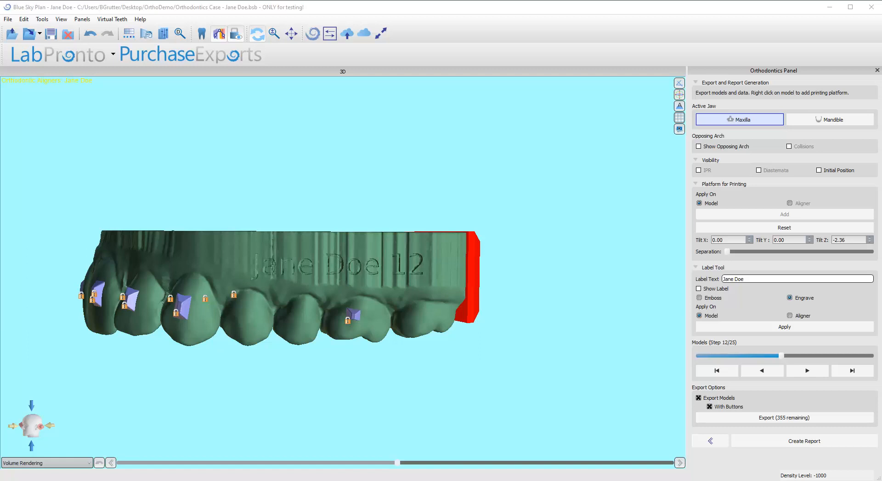
- Export the maxillary models with buttons to a new folder named AlignerModels inside OrthoDemo
left_click_drag(349, 230, 404, 276)
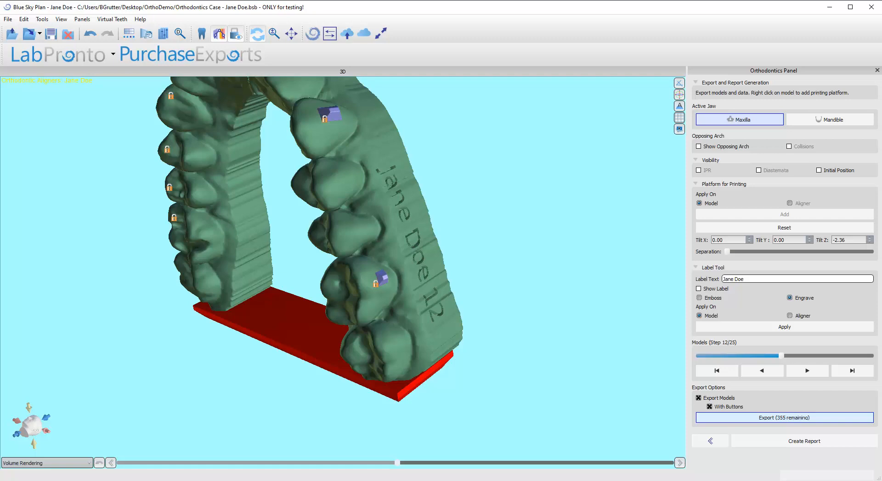
left_click(784, 418)
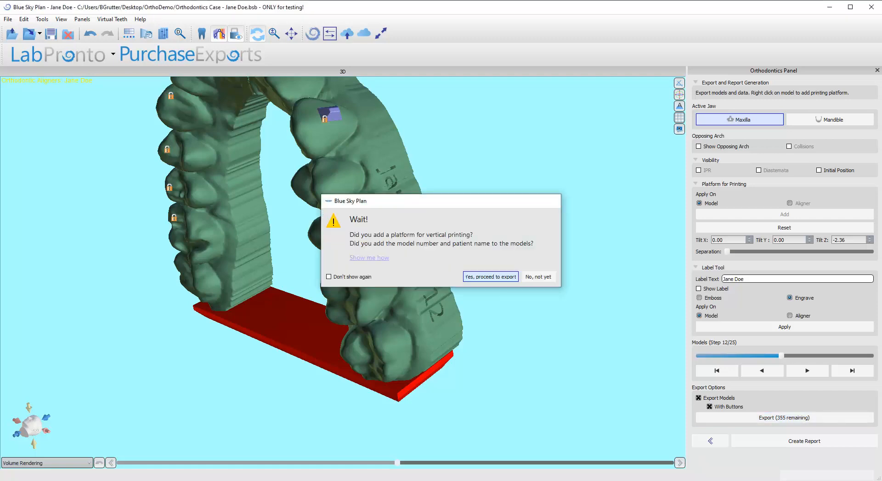
key("Return")
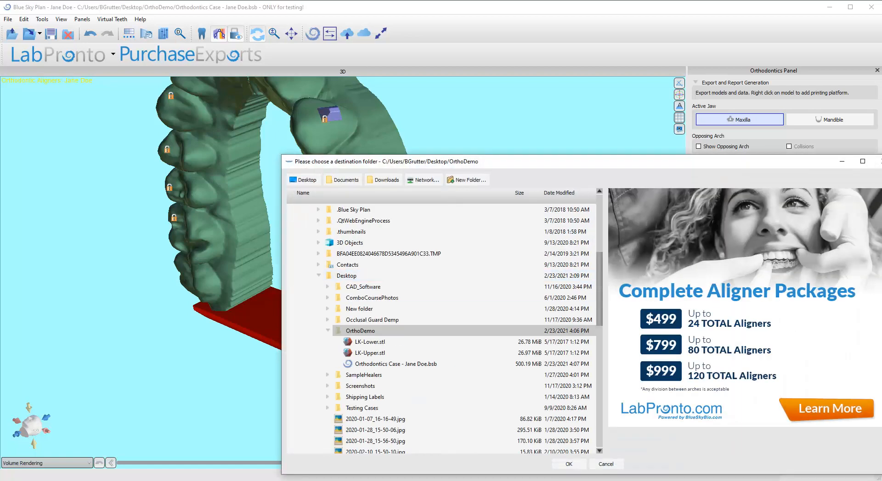
left_click(466, 180)
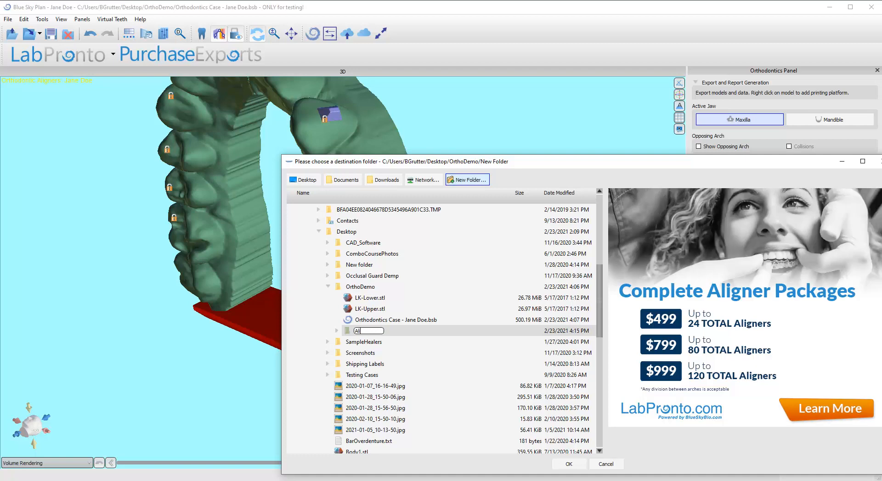
type("AlignerModels")
key("Return")
key("Return")
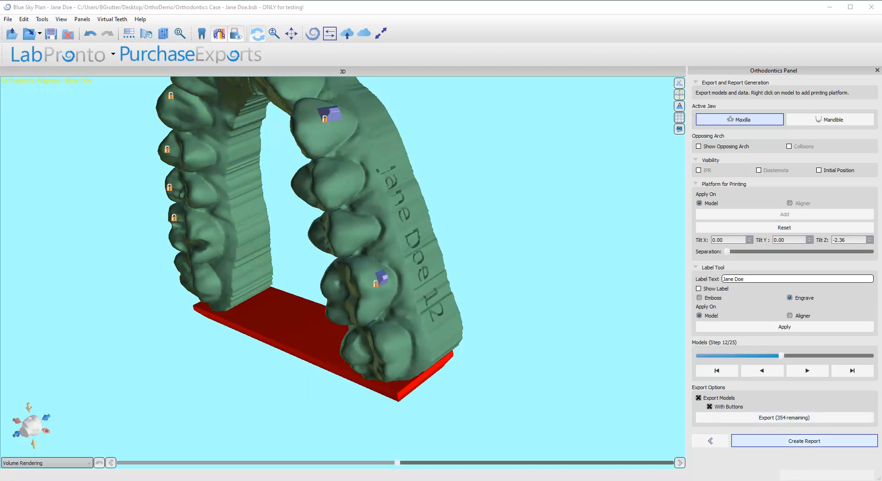
- Create the maxilla orthodontics report and save it in the OrthoDemo folder
left_click(803, 441)
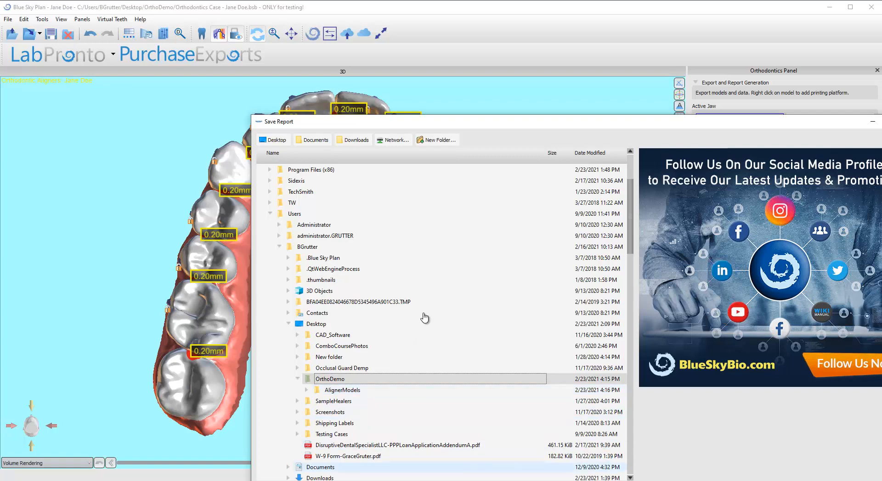
key("Return")
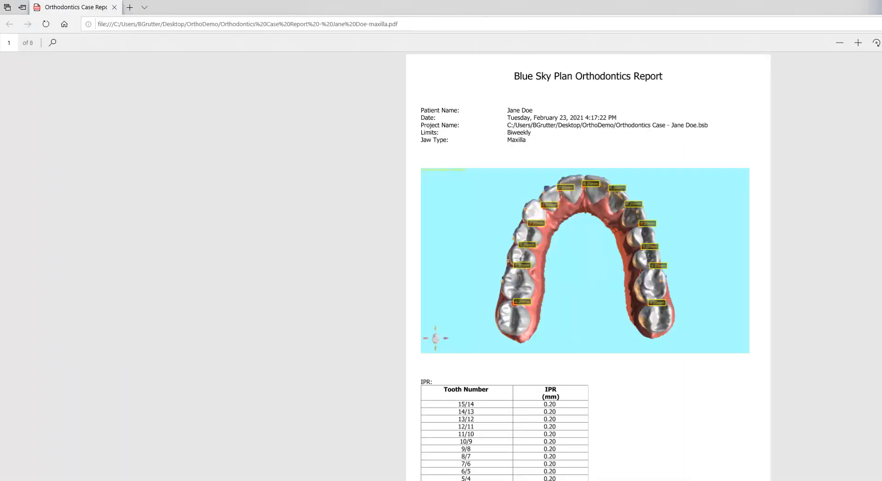
key("super+Down")
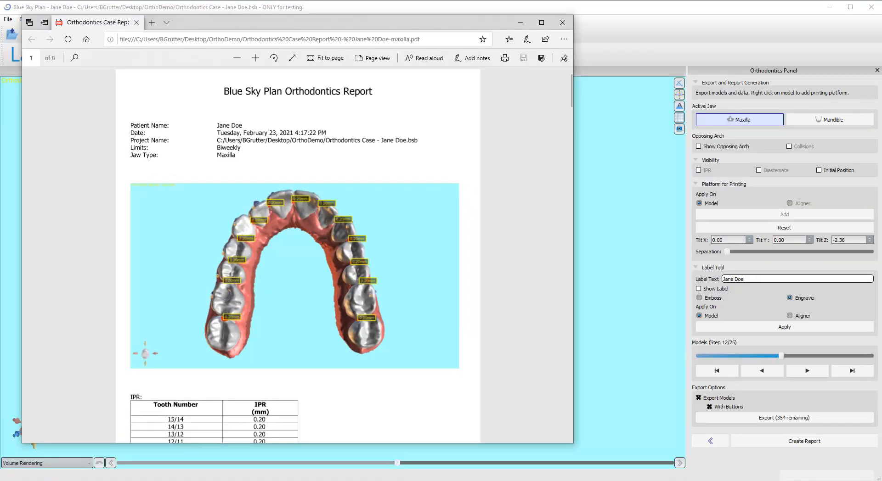
- Look through the orthodontics report's arch image and IPR tables, and close the report
scroll(298, 255, "down", 5)
scroll(297, 256, "up", 5)
scroll(298, 255, "down", 10)
scroll(297, 255, "up", 10)
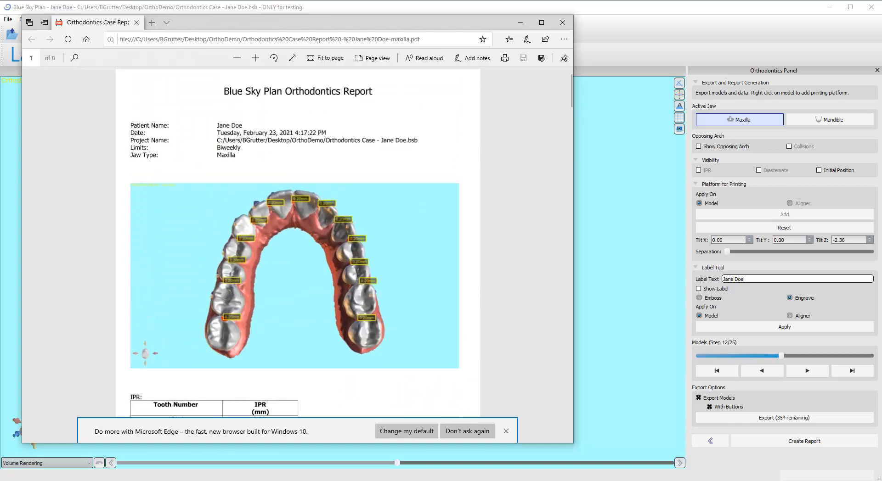
left_click(562, 22)
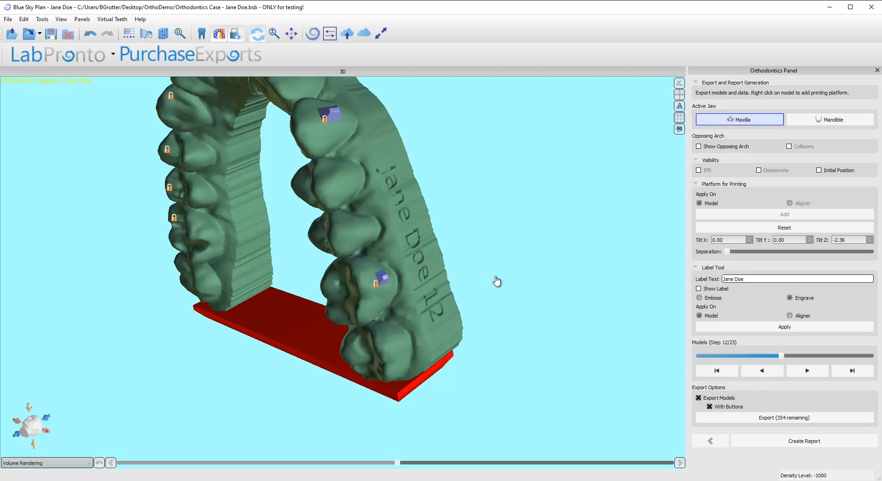
left_click(467, 175)
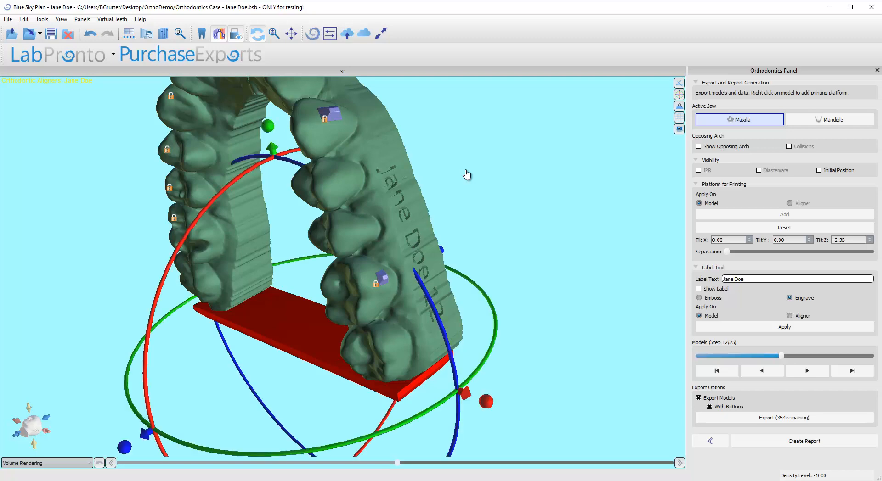